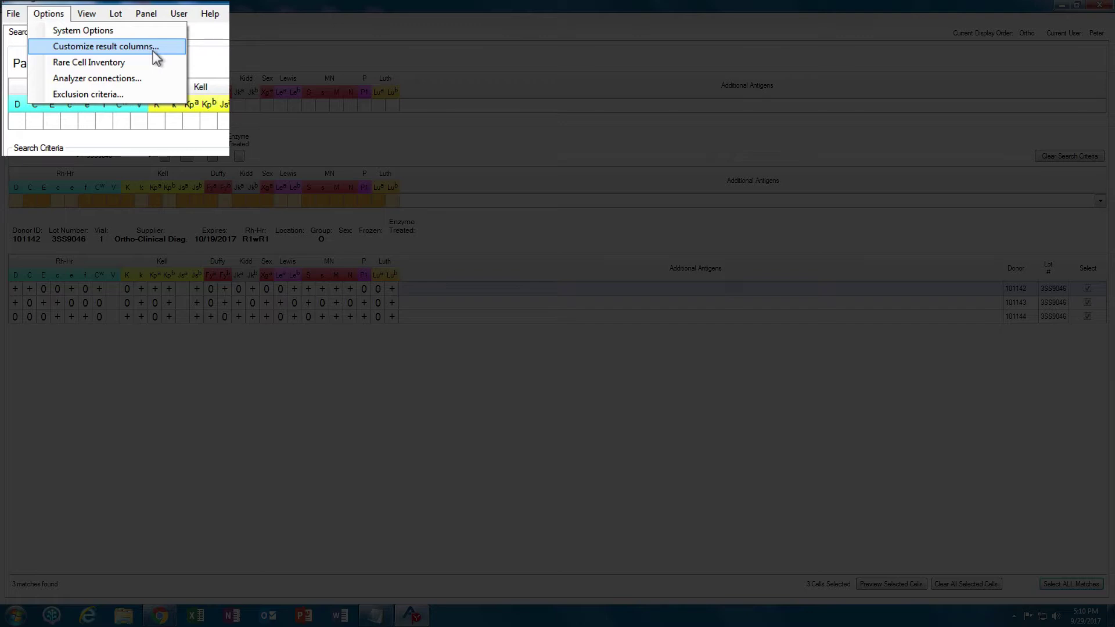
Review the default result column settings for new panels and how they appear in the results worksheet.
left_click(153, 48)
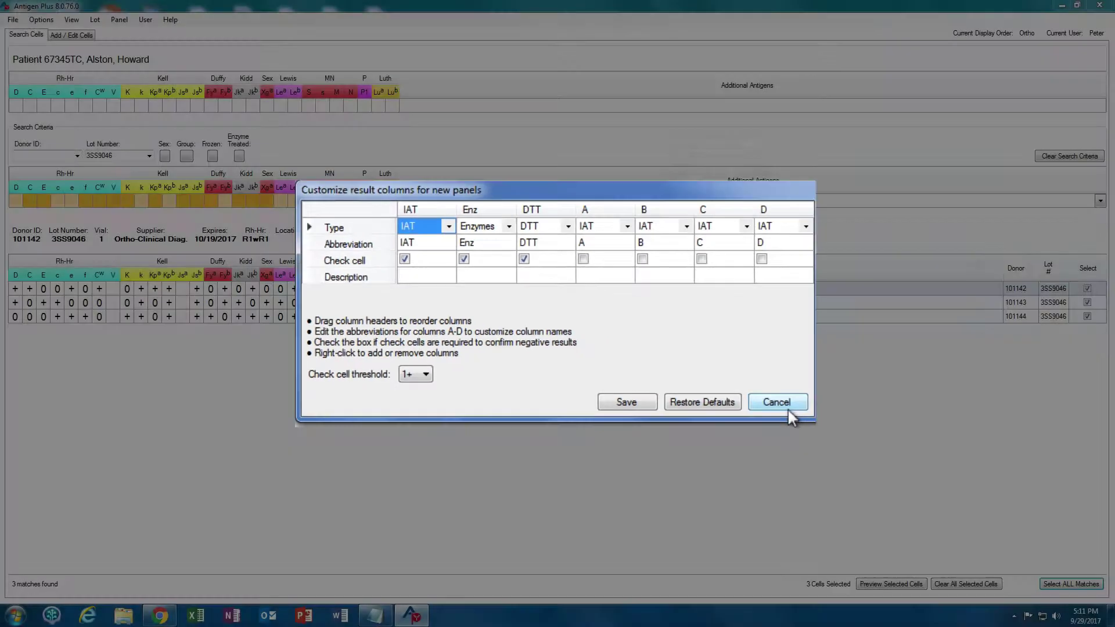
left_click(800, 419)
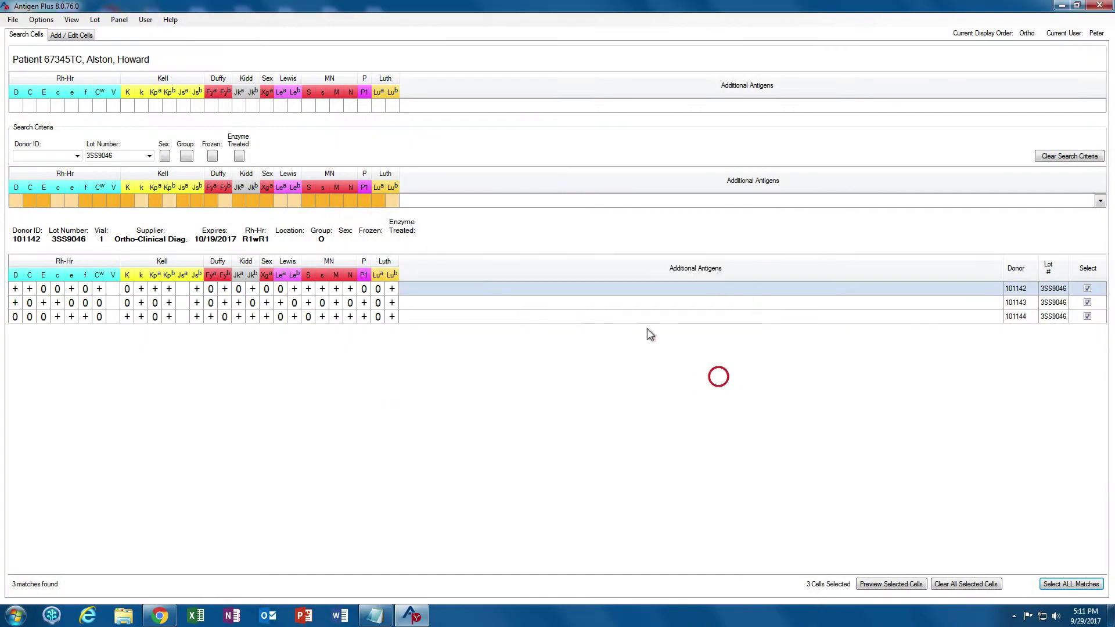
left_click(120, 20)
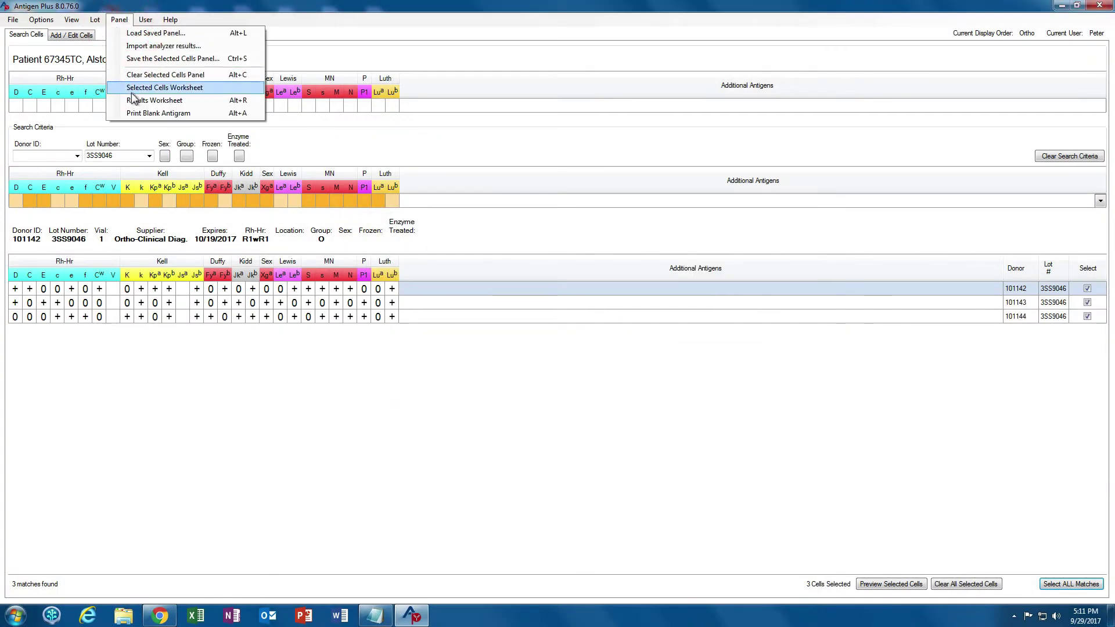
left_click(133, 99)
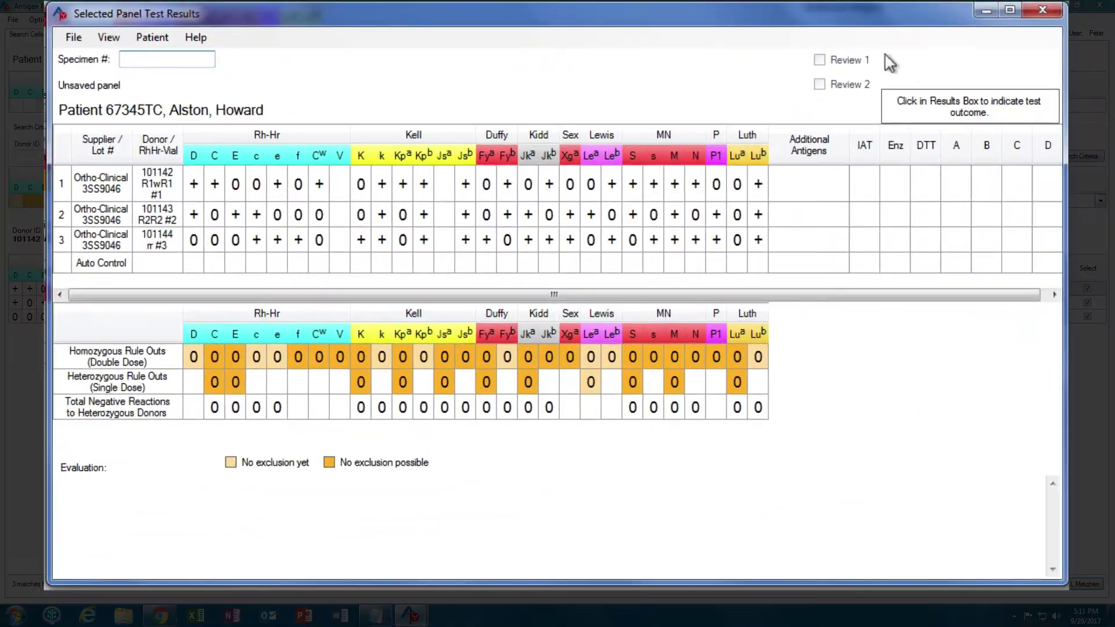
left_click(1032, 11)
In the result column customization, set column A to type Unevaluated with abbreviation IS and description Immediate Spin.
left_click(65, 9)
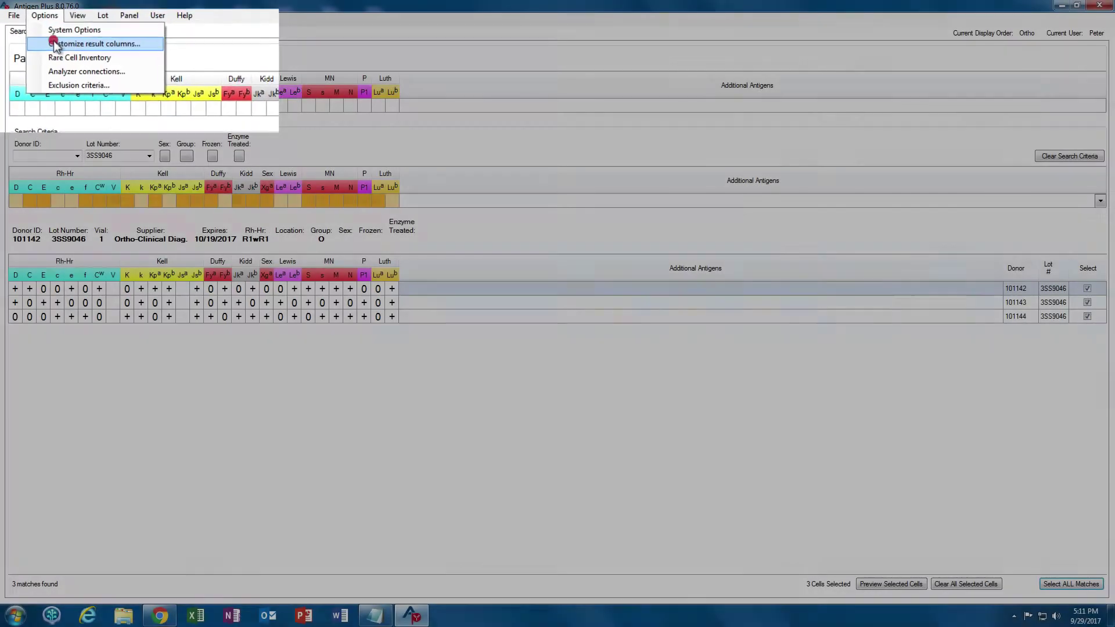
left_click(49, 43)
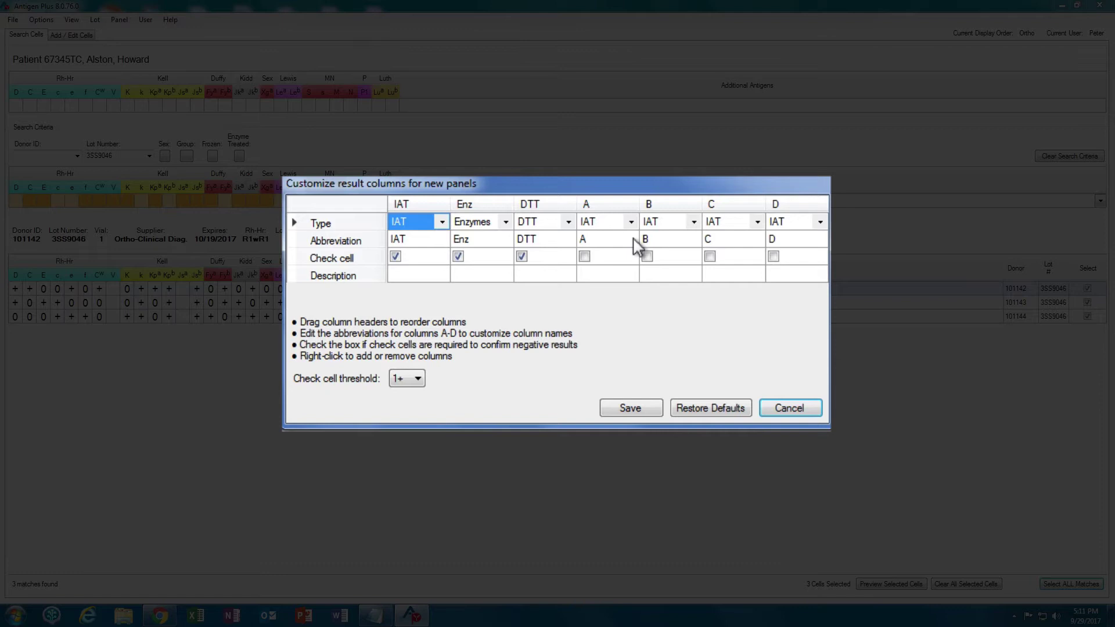
left_click(631, 221)
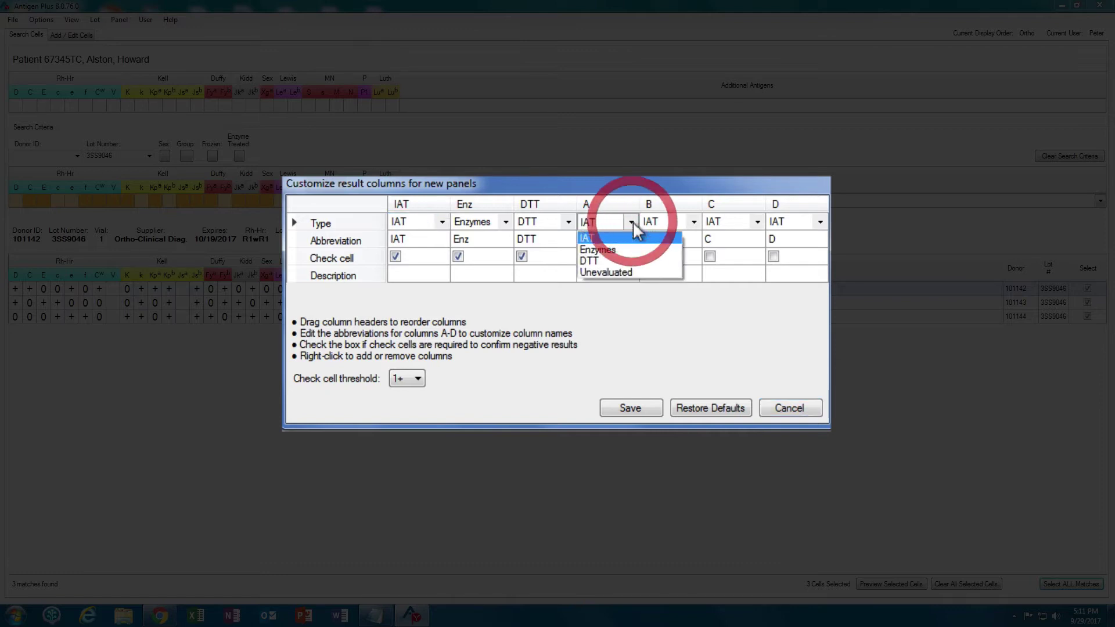
left_click(625, 271)
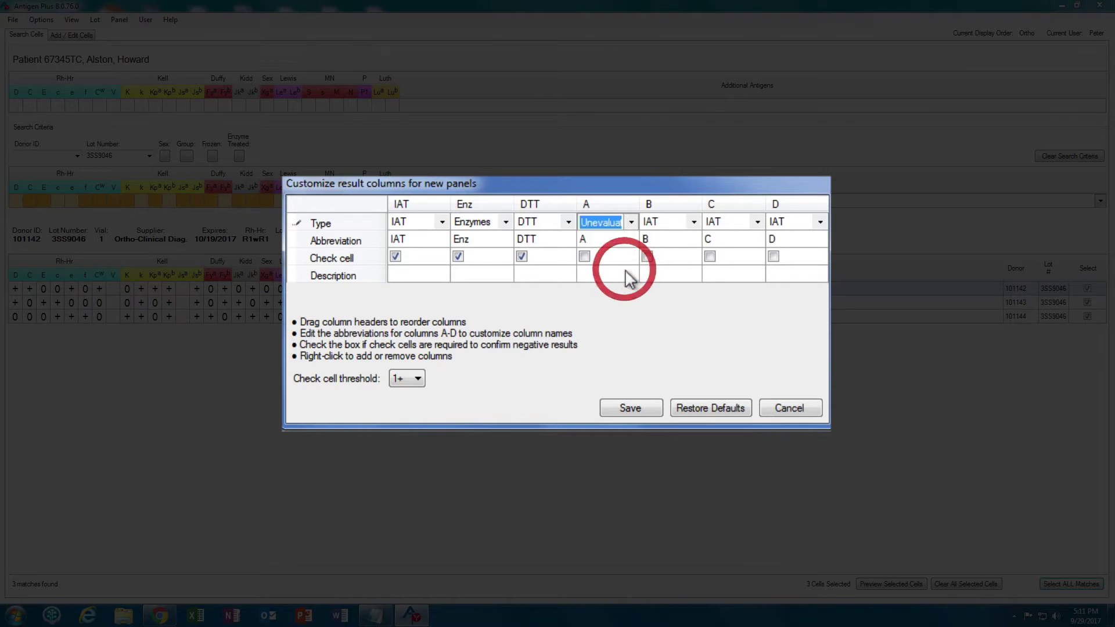
left_click(598, 241)
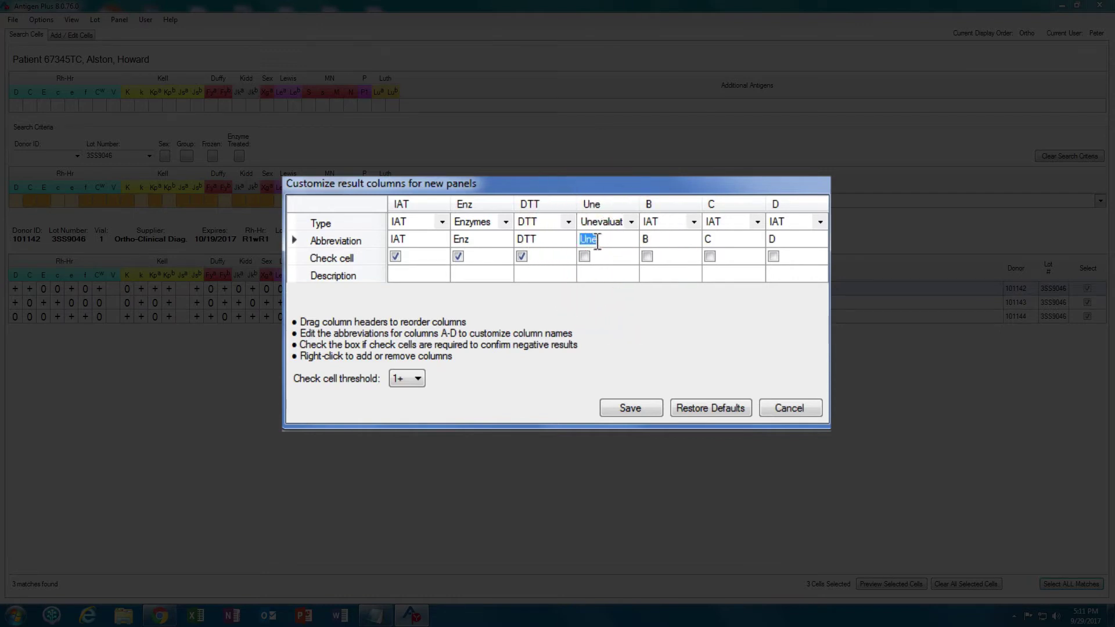
type("IS")
left_click(590, 275)
type("Imm")
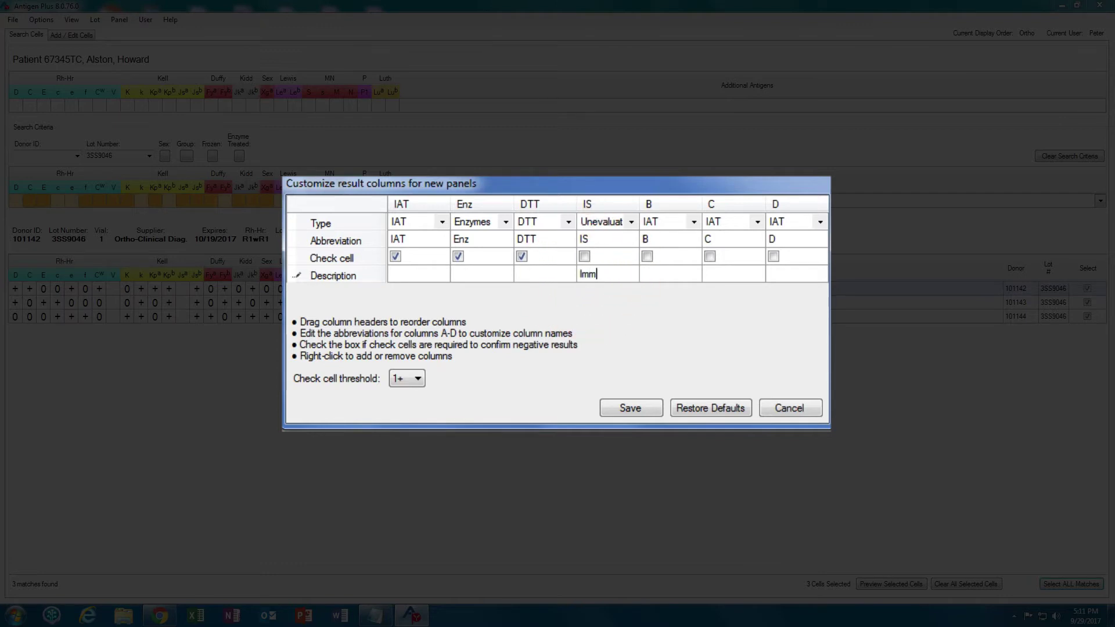
type("ediate ")
type("Spin")
Set column B to type Unevaluated with abbreviation 37C and description 37 degrees.
left_click(694, 220)
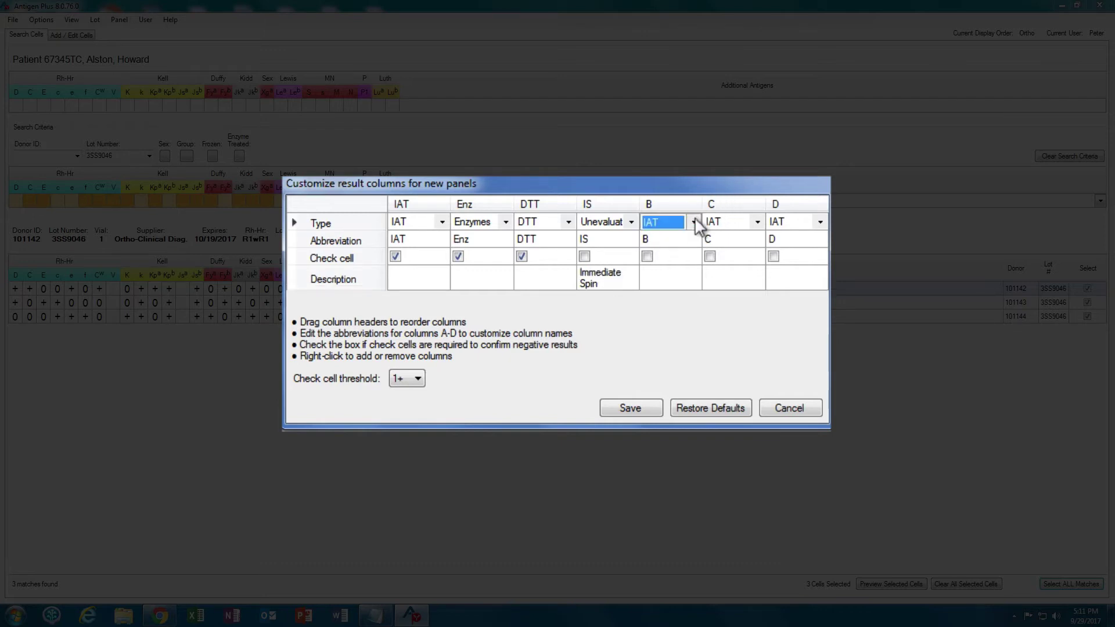
left_click(694, 222)
left_click(677, 269)
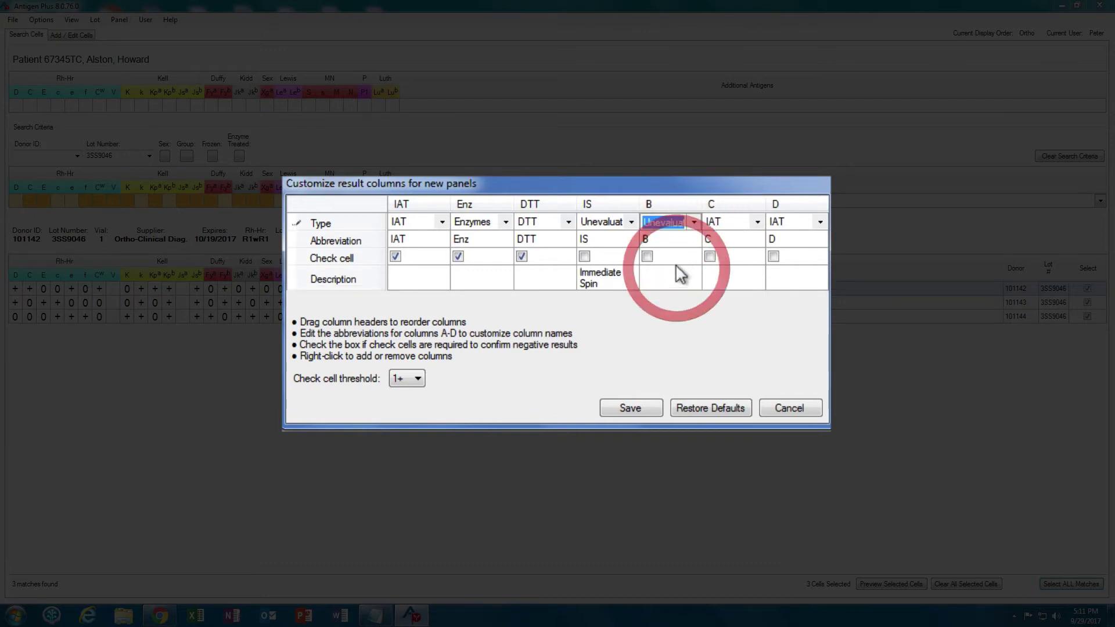
left_click(659, 240)
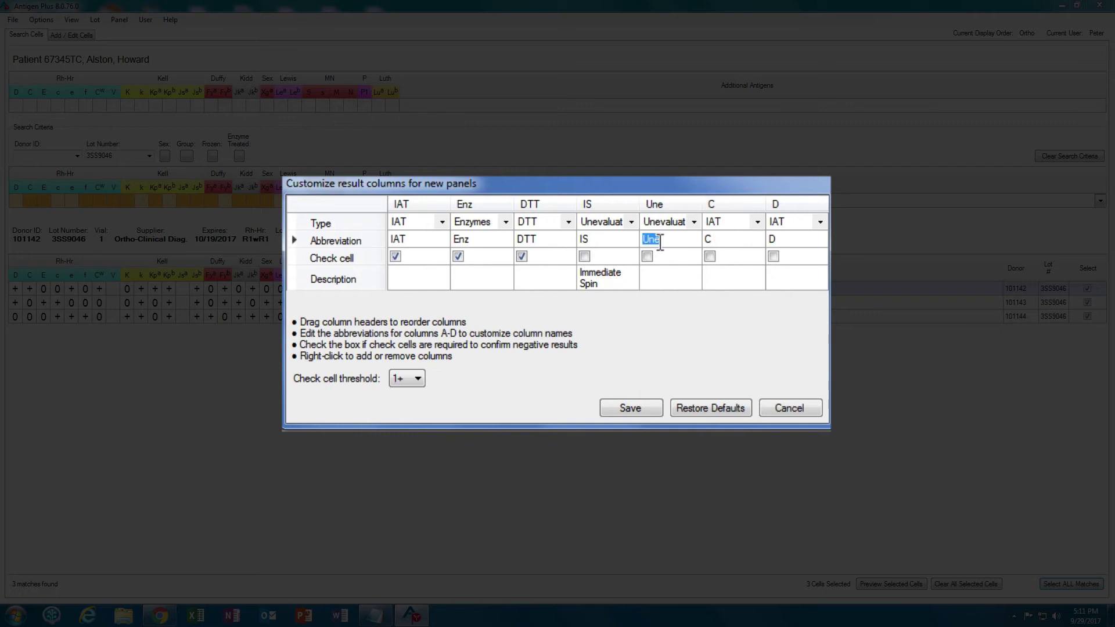
type("37C")
left_click(652, 279)
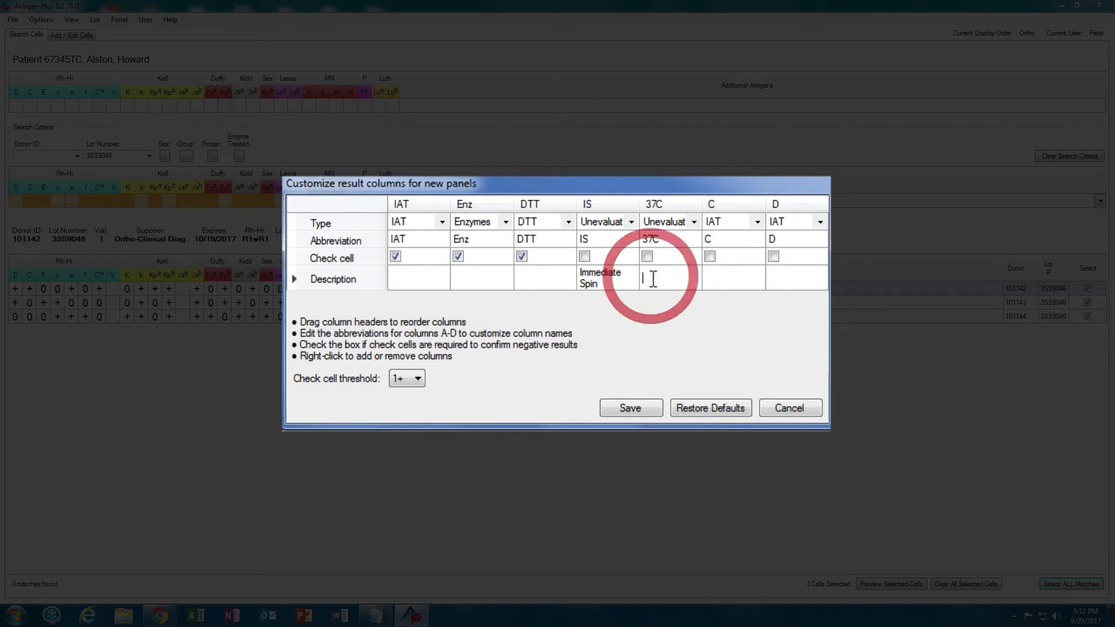
type("37")
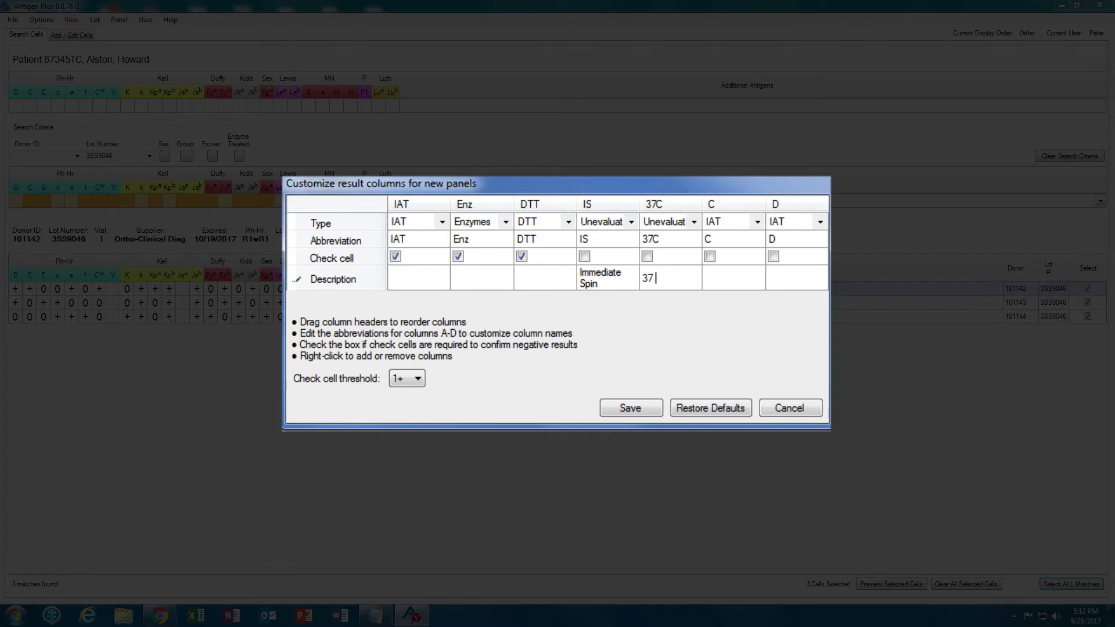
type(" degrees")
Move the IS and 37C columns ahead of IAT, and give the IAT column the abbreviation LIS and description LISS.
left_click_drag(607, 206, 381, 200)
left_click_drag(668, 210, 464, 210)
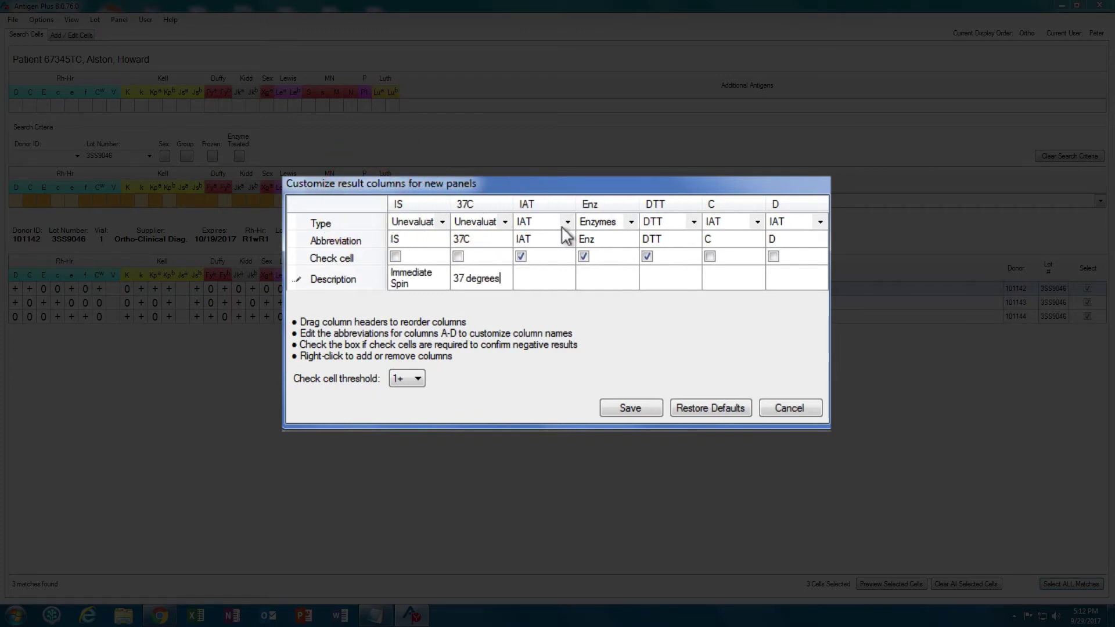
left_click(543, 239)
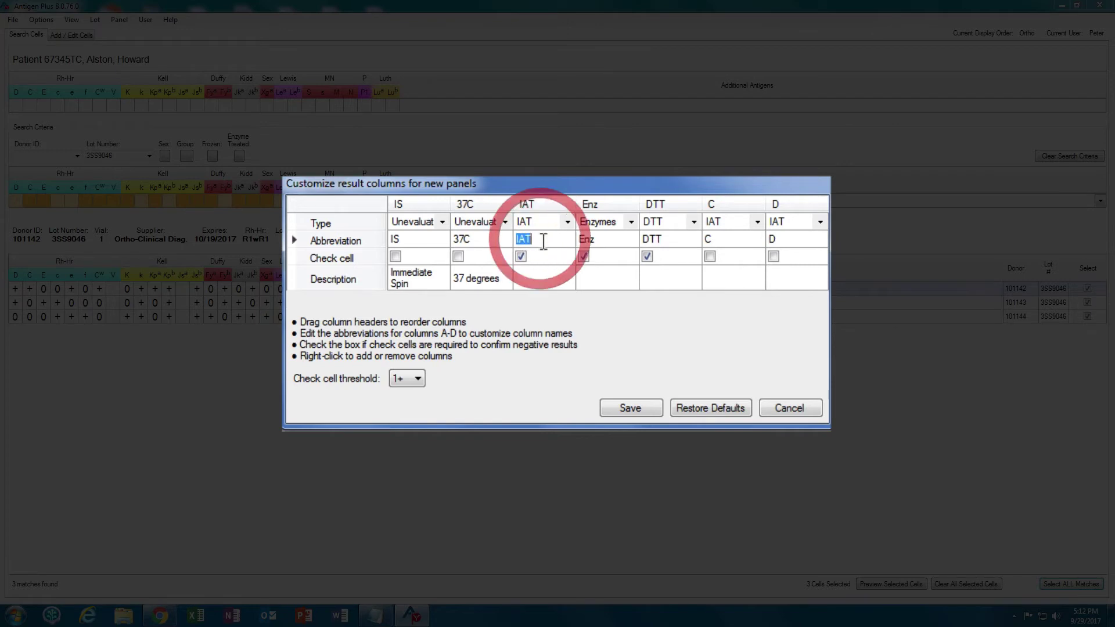
type("LI")
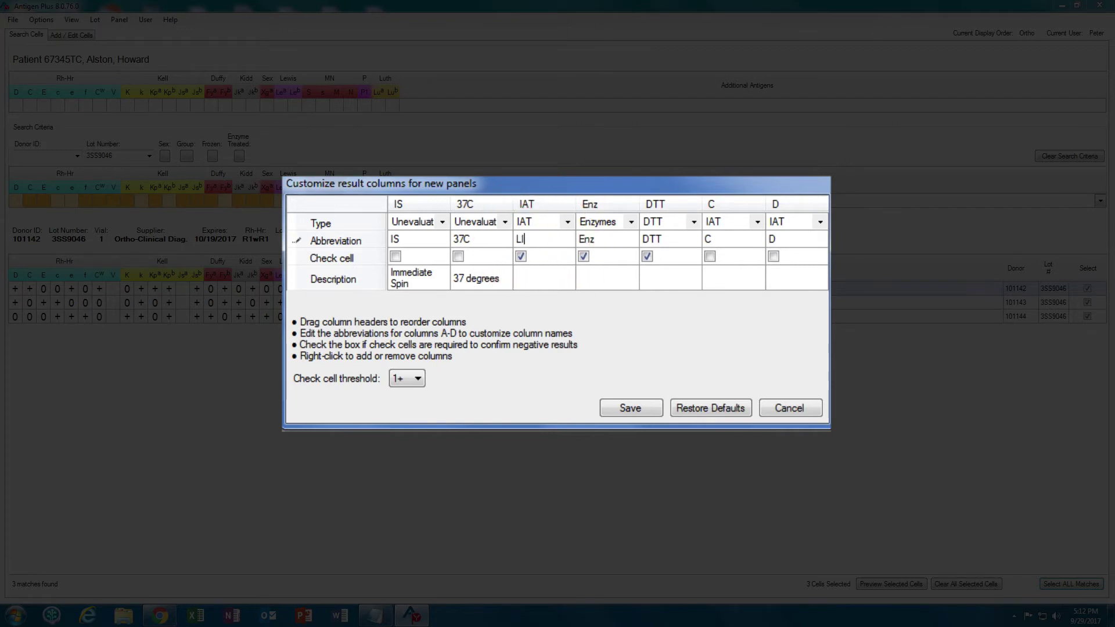
type("S")
left_click(530, 275)
type("LISS")
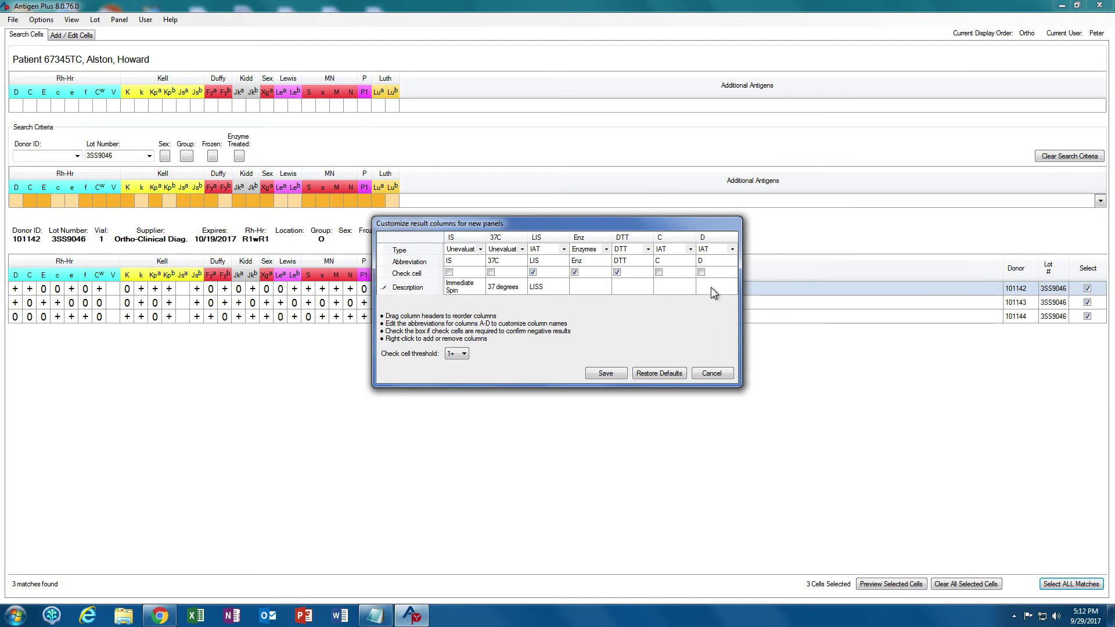
Remove the D, DTT, C and Enz columns from the new-panel layout and save the customized result columns.
right_click(712, 284)
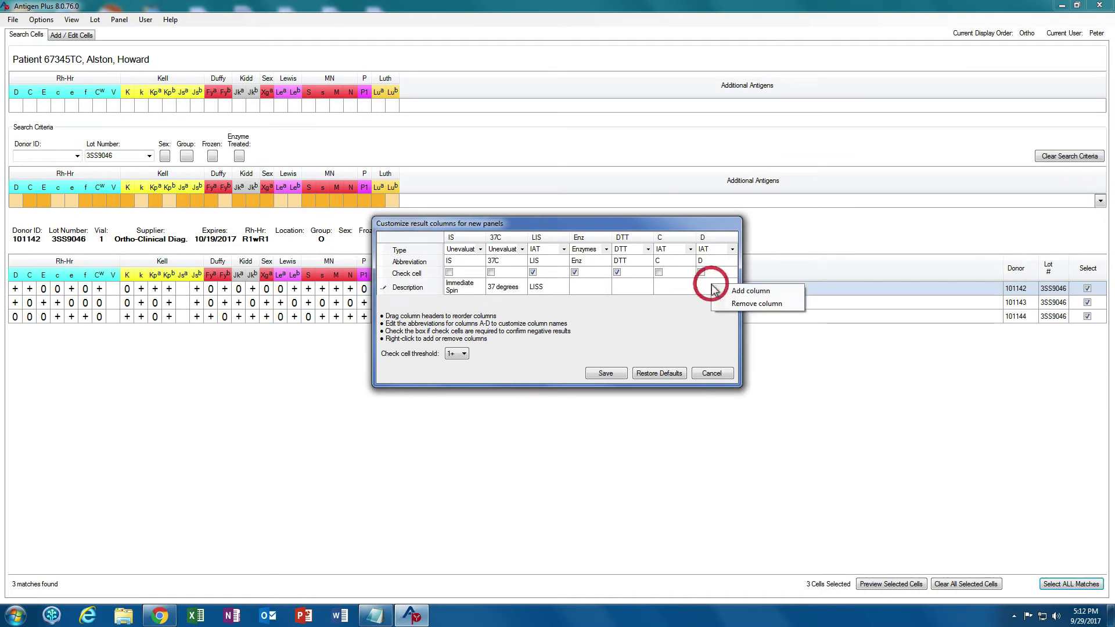
left_click(725, 304)
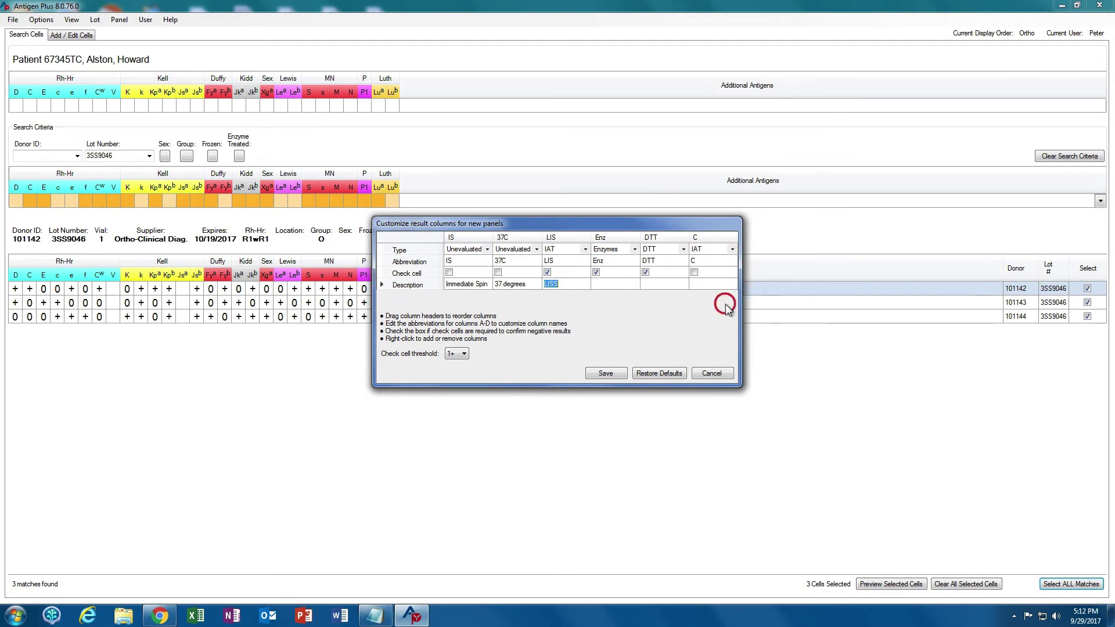
right_click(660, 279)
left_click(689, 298)
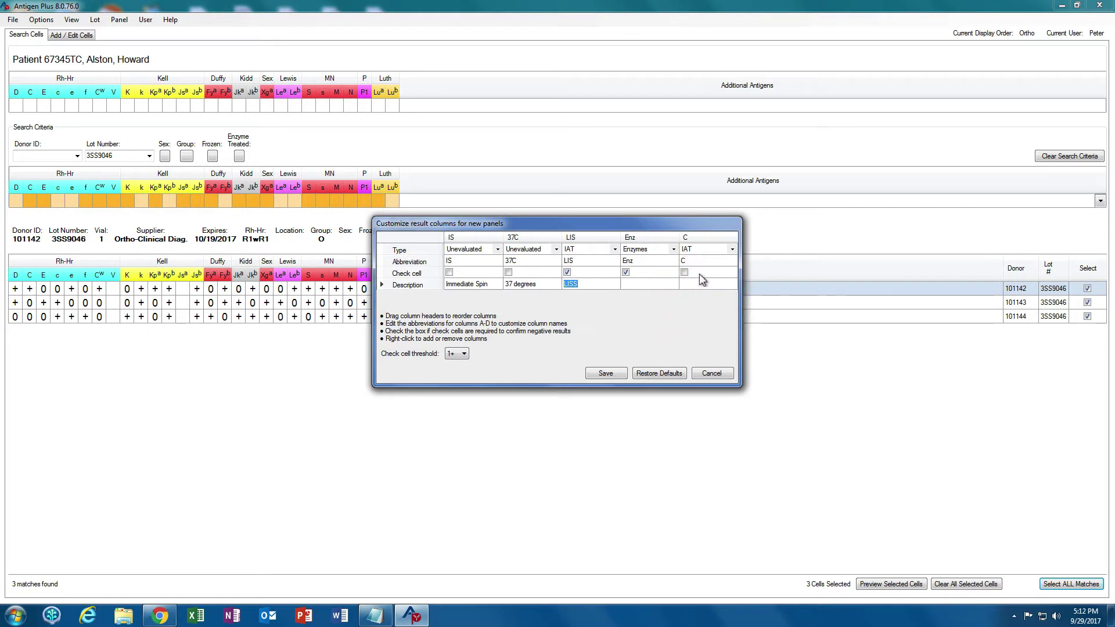
right_click(699, 274)
left_click(715, 294)
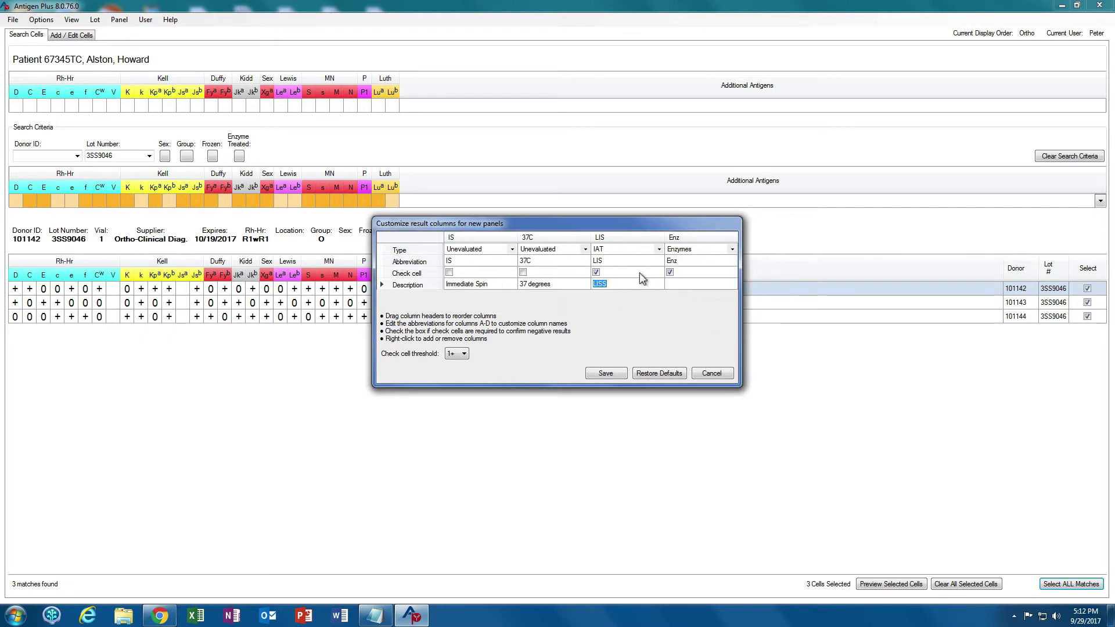
right_click(688, 273)
left_click(706, 291)
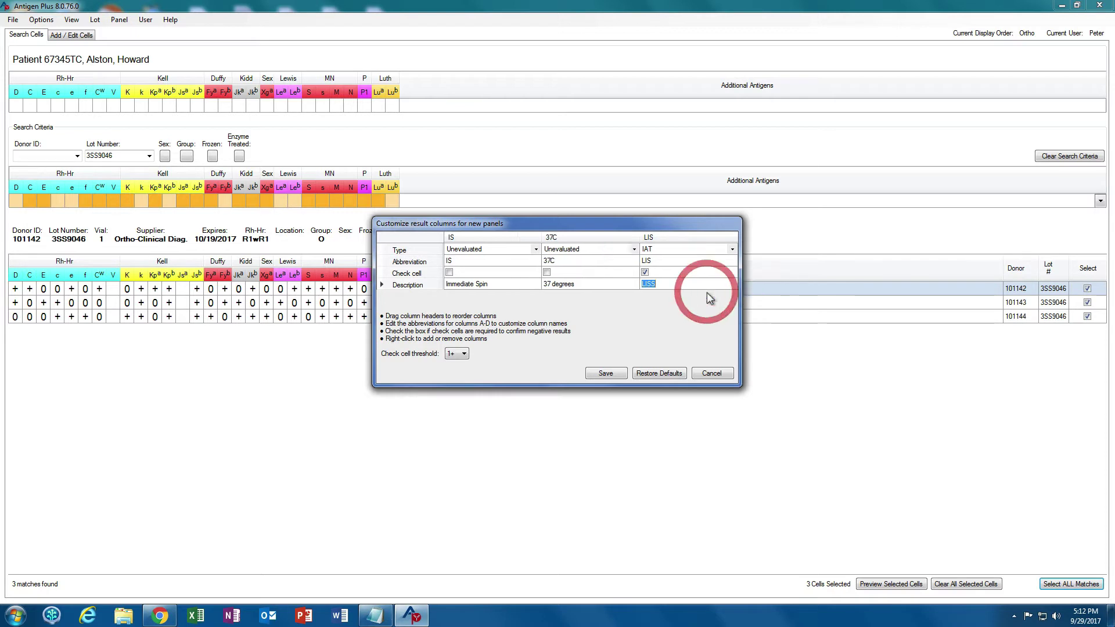
left_click(612, 372)
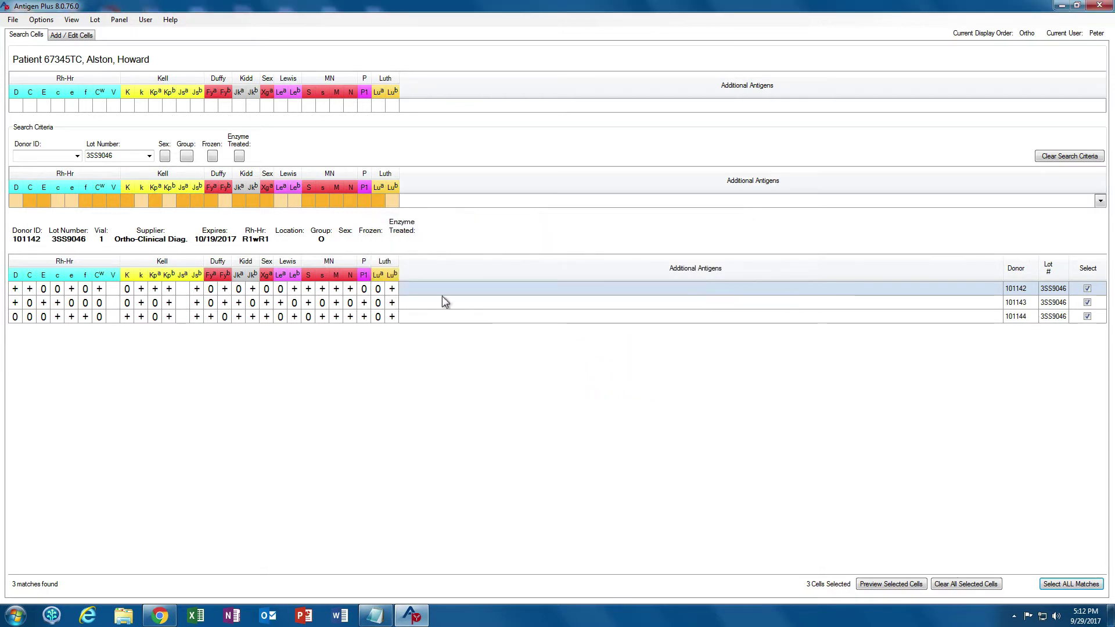
Open the results worksheet for the selected cells and maximize it.
left_click(118, 20)
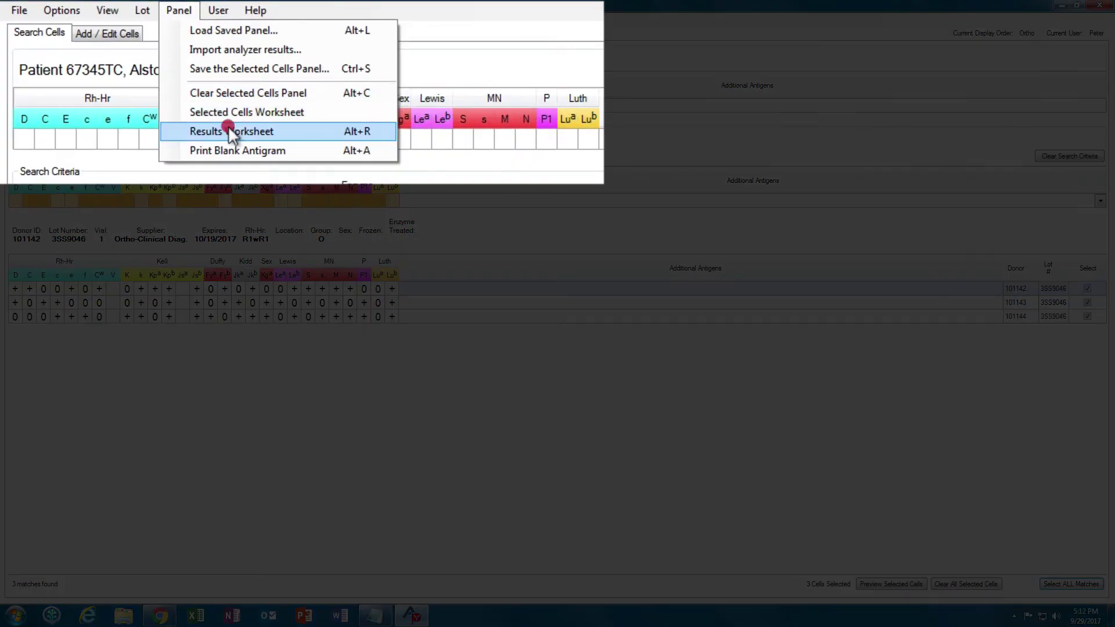
left_click(151, 100)
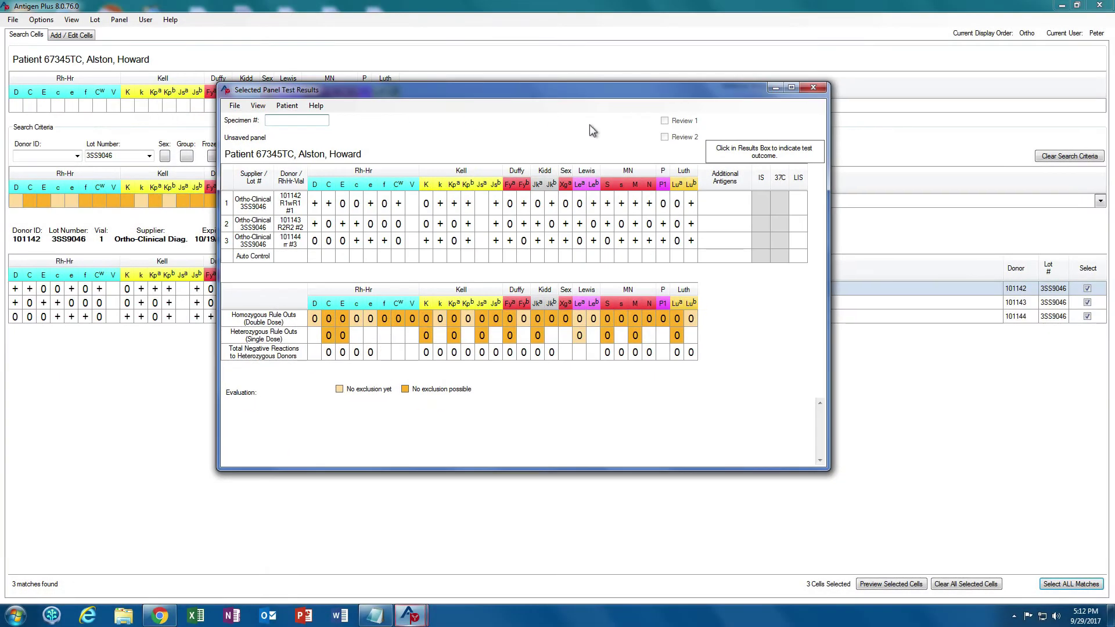
left_click(792, 88)
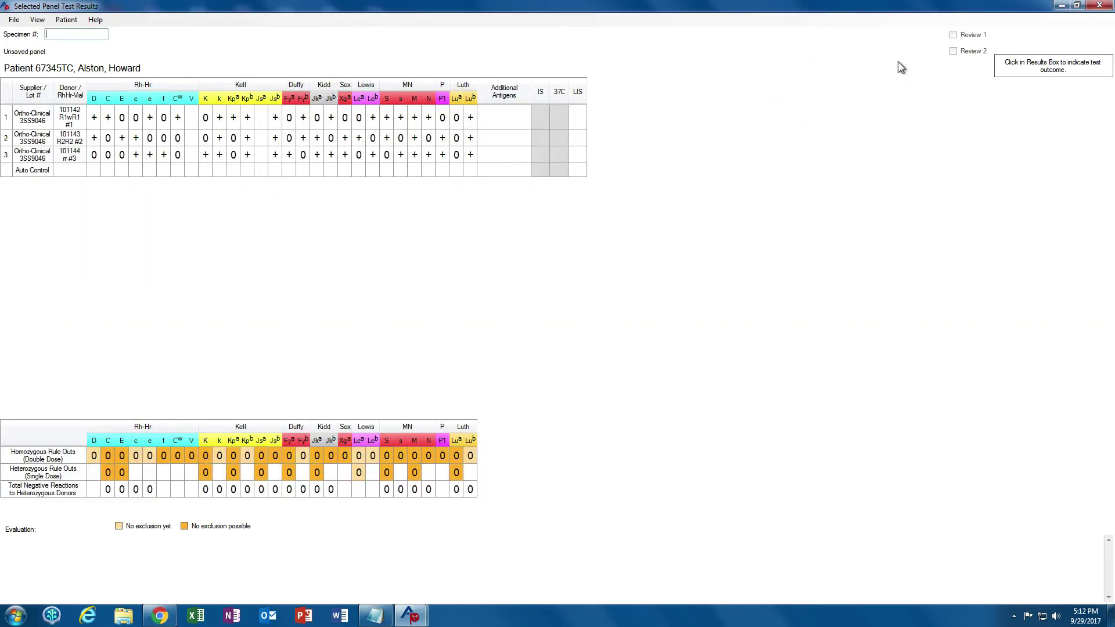
Add an IAT result column with the abbreviation PEG to this panel.
right_click(580, 145)
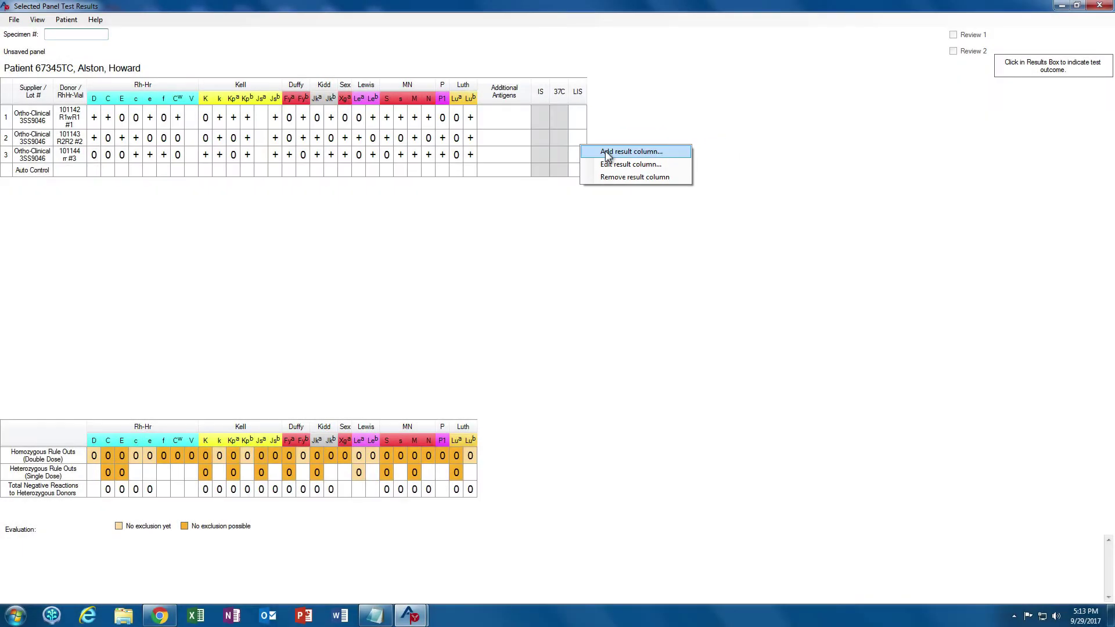
left_click(605, 150)
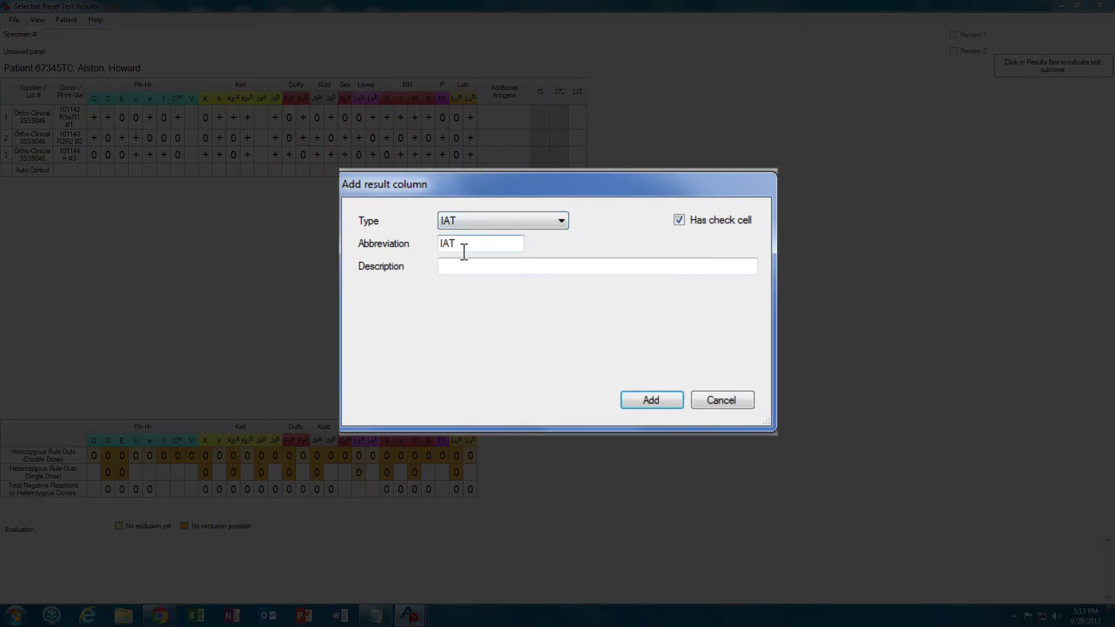
left_click_drag(462, 248, 432, 246)
type("PEG")
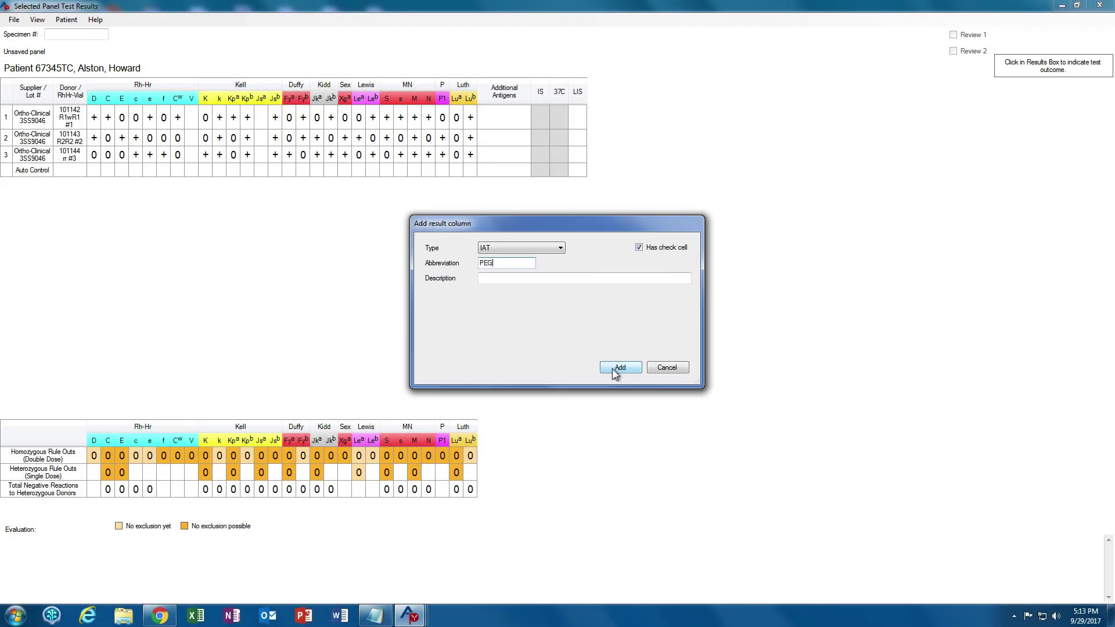
left_click(617, 372)
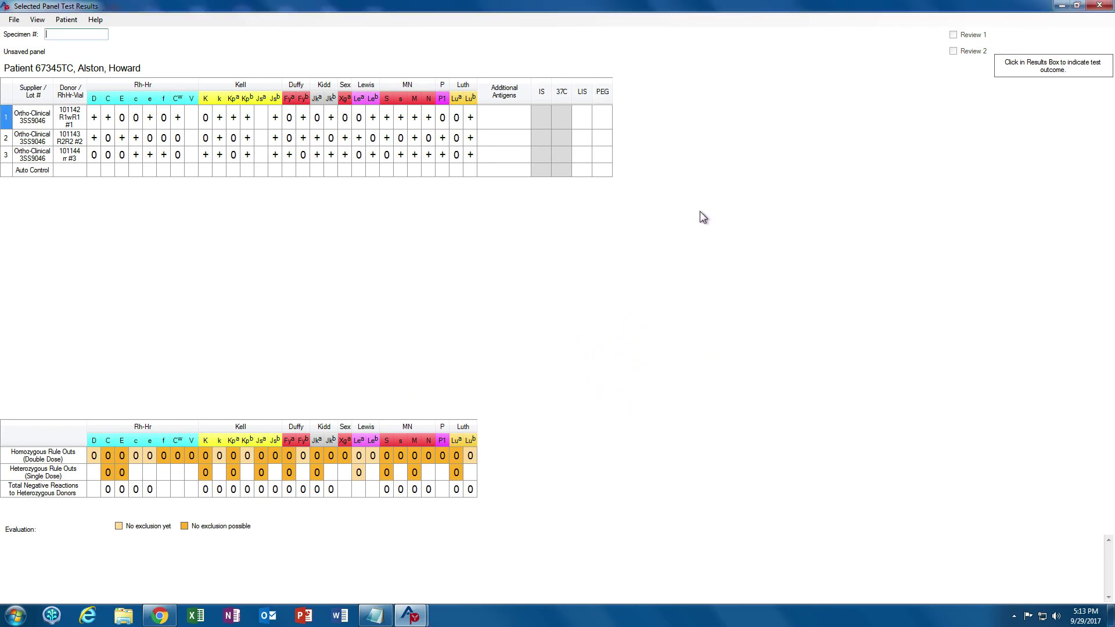
Add an Enzymes result column with abbreviation Enz and description Ficin Treated to this panel.
right_click(600, 130)
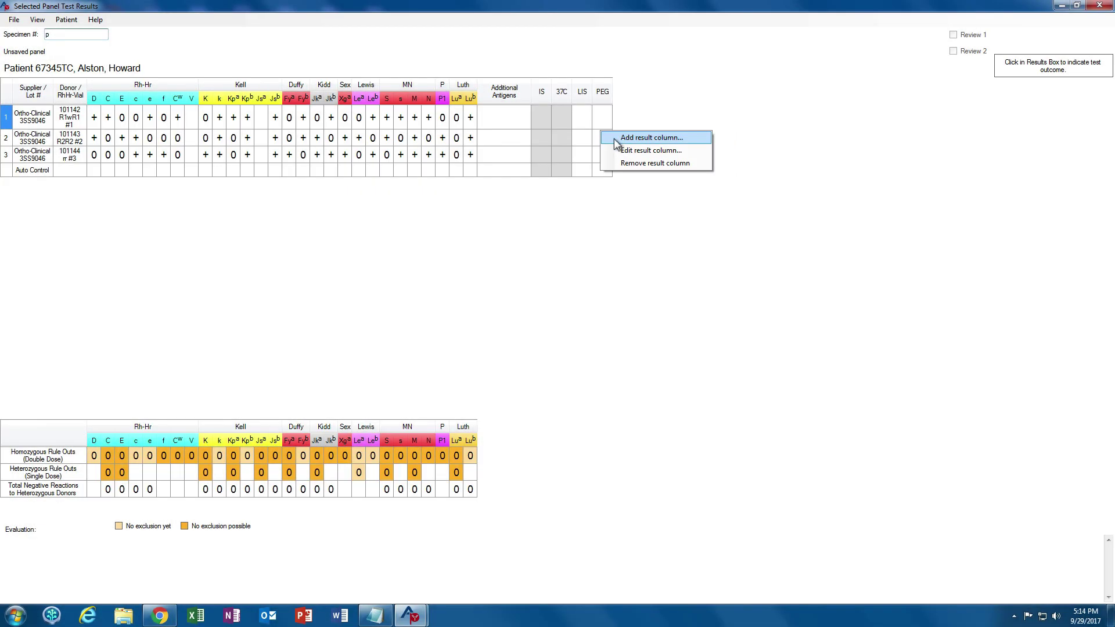
left_click(614, 138)
left_click(551, 248)
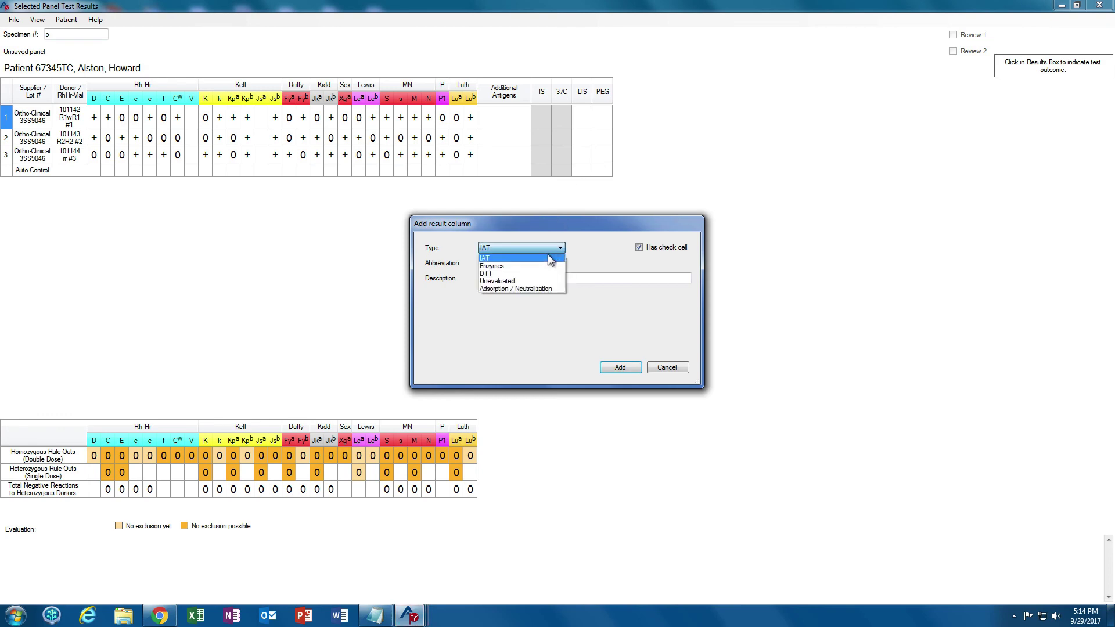
left_click(479, 248)
left_click(480, 244)
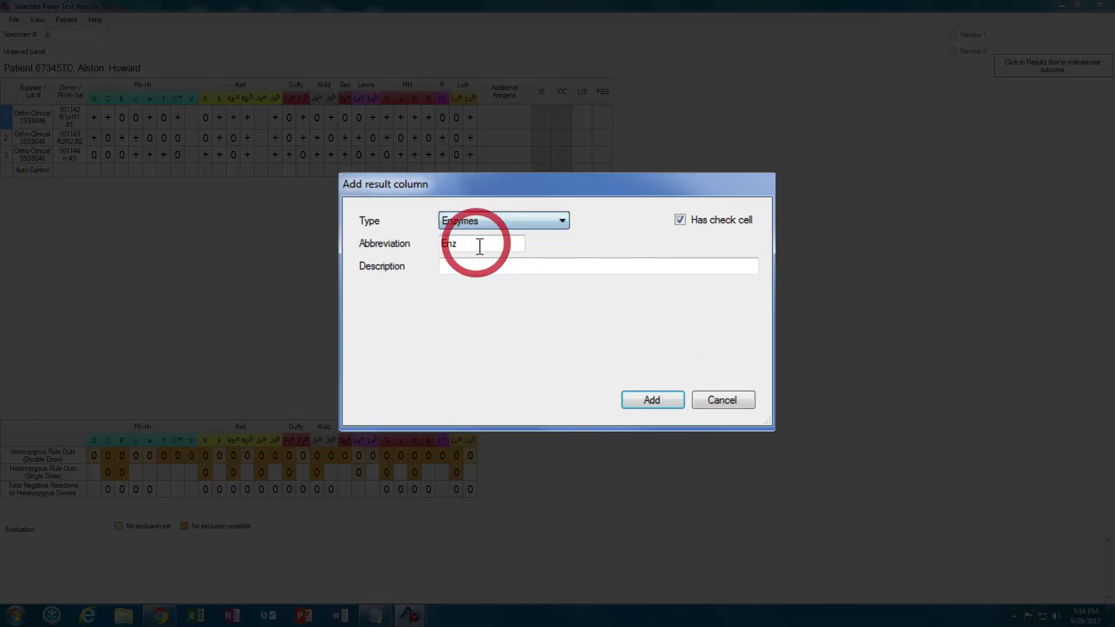
type("Enz")
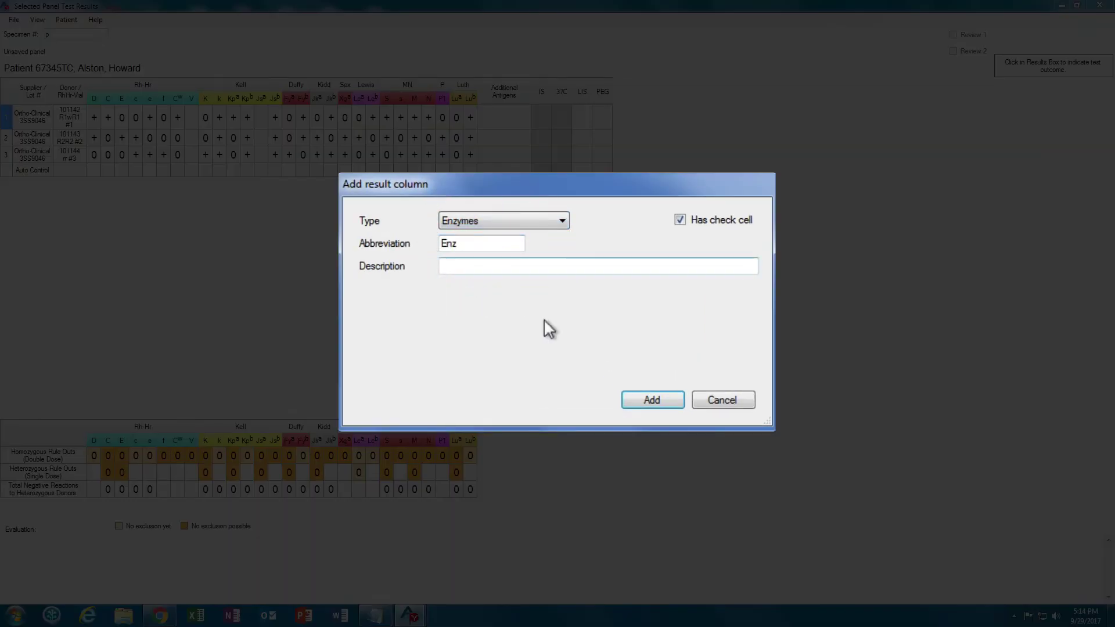
left_click(459, 266)
type("F")
type("in Treated")
left_click(618, 375)
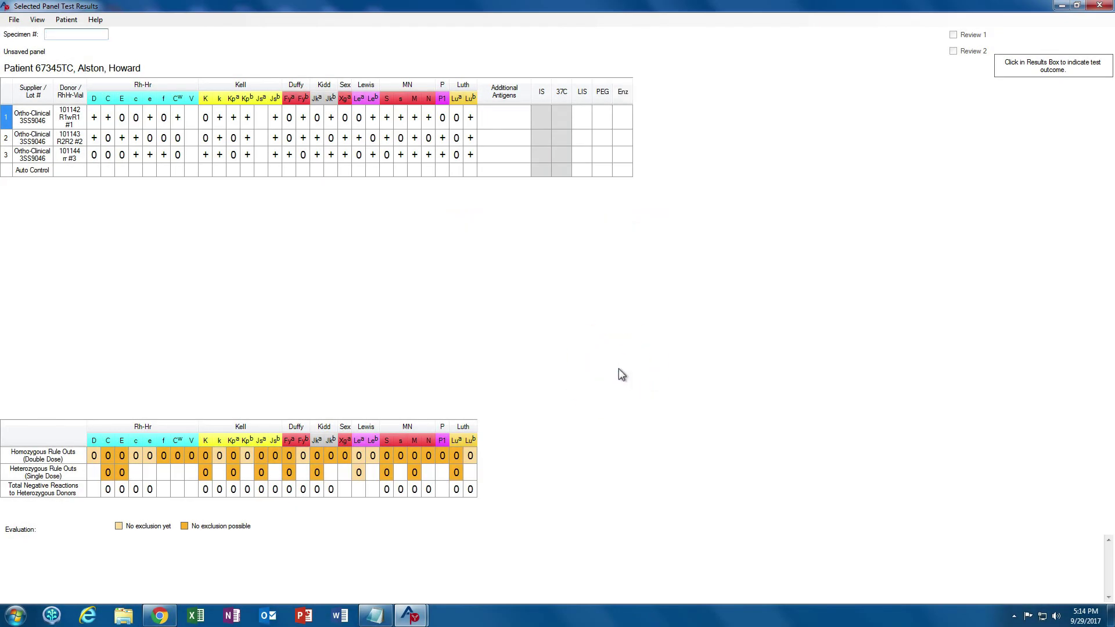